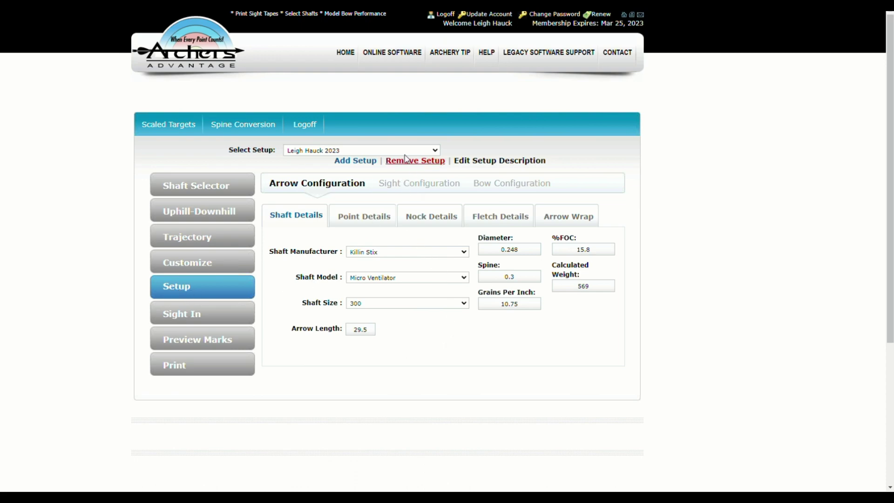
pyautogui.click(356, 161)
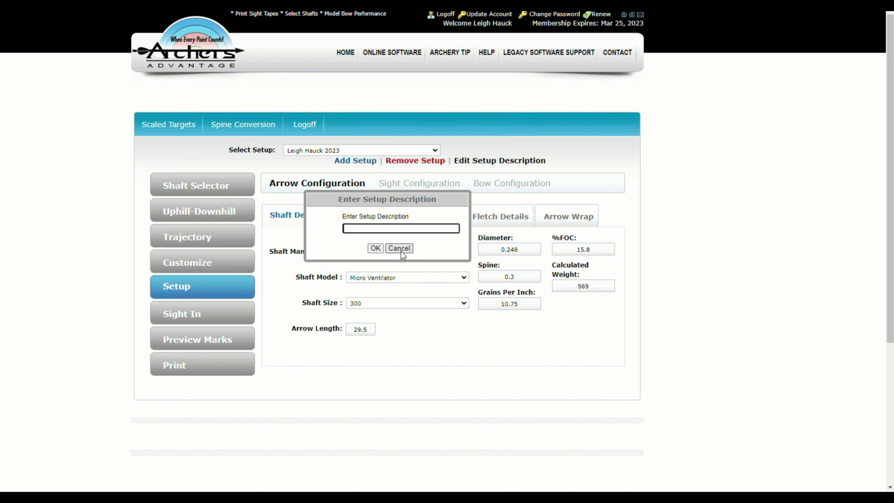
pyautogui.click(400, 249)
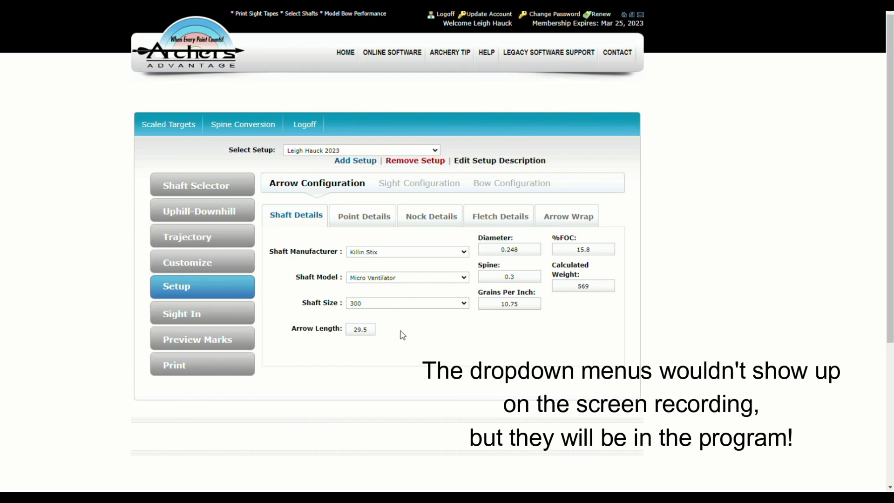
pyautogui.click(415, 298)
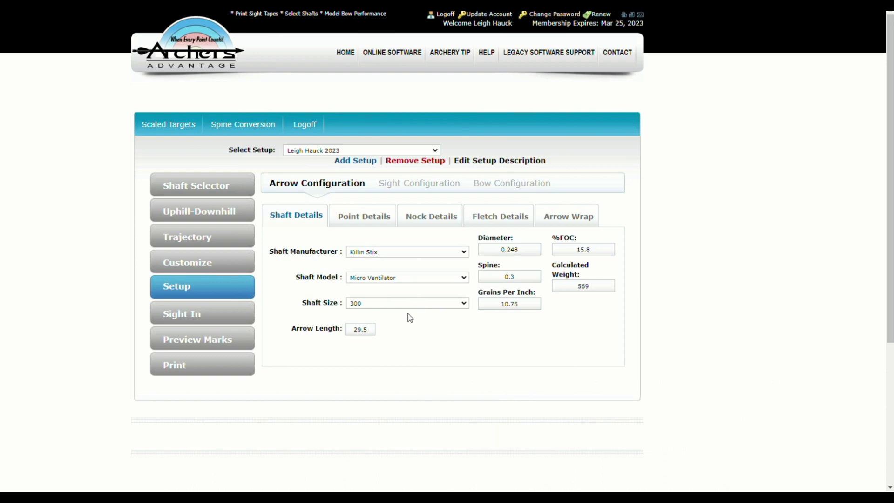
pyautogui.moveTo(374, 329); pyautogui.dragTo(355, 338)
pyautogui.click(496, 342)
# Step: Review point details (175 point, 39.6 adapter weight) and nock details, then show fletch details: Bohning Blazer, 4 fletches
pyautogui.click(358, 223)
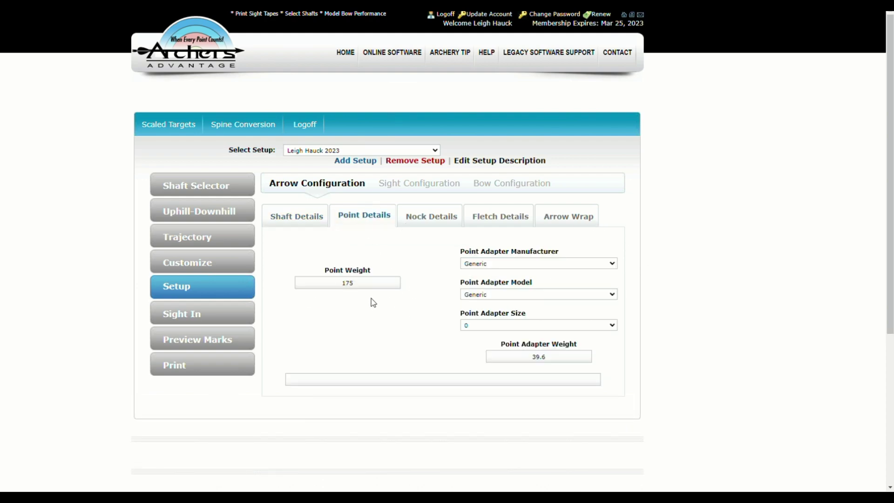
pyautogui.moveTo(354, 285); pyautogui.dragTo(340, 287)
pyautogui.moveTo(565, 359); pyautogui.dragTo(527, 374)
pyautogui.click(628, 349)
pyautogui.click(434, 216)
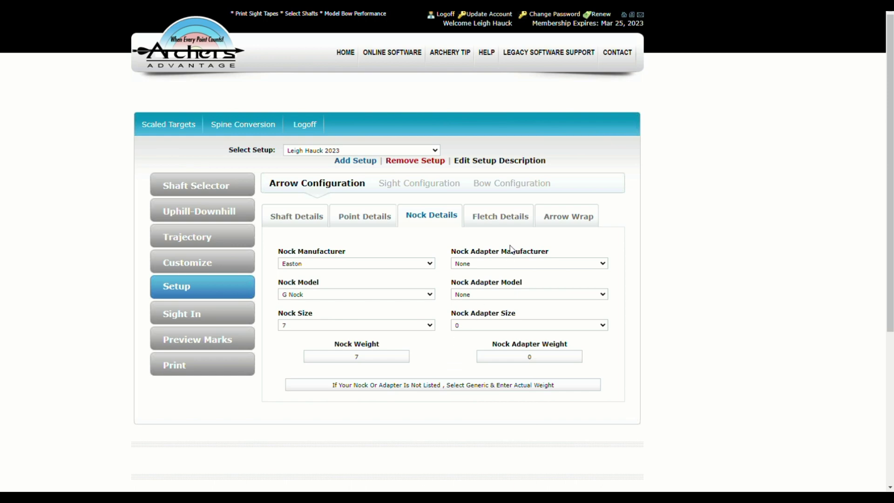
pyautogui.click(510, 218)
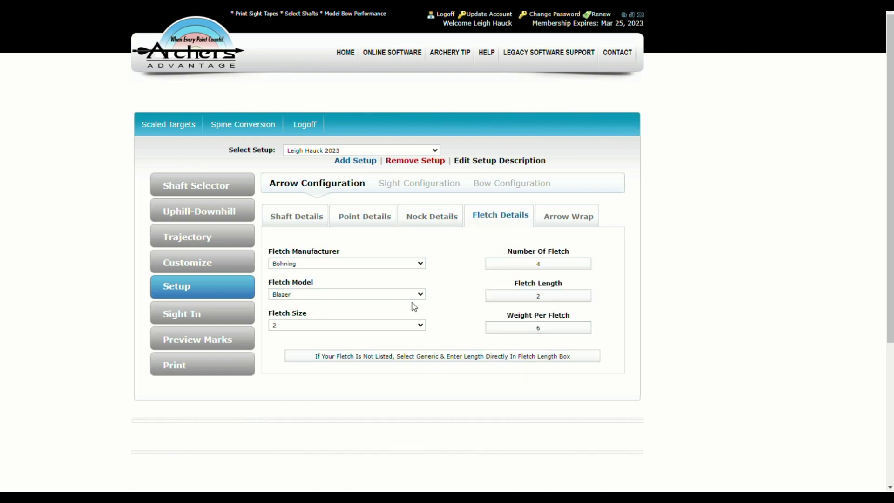
pyautogui.doubleClick(549, 265)
pyautogui.doubleClick(548, 330)
pyautogui.click(565, 252)
pyautogui.moveTo(551, 297); pyautogui.dragTo(527, 299)
pyautogui.click(555, 224)
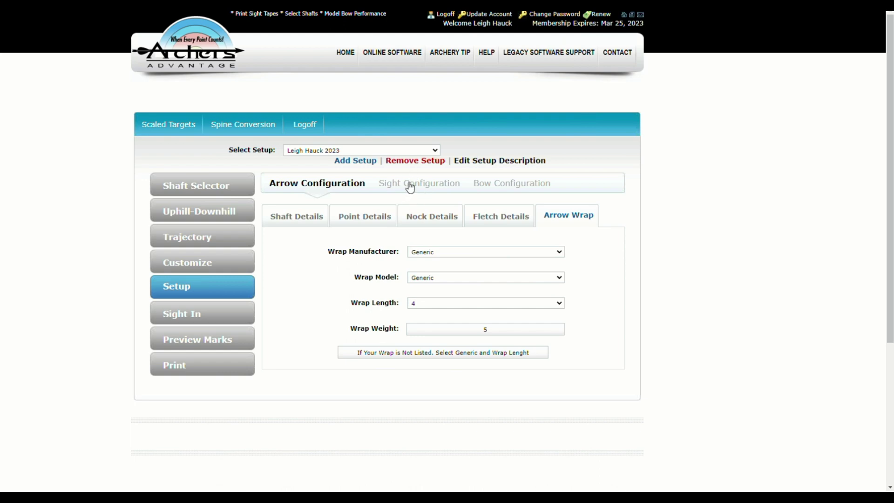
# Step: Show the Bow Configuration details with peak weight 66.1 and arrow speed 266
pyautogui.click(516, 187)
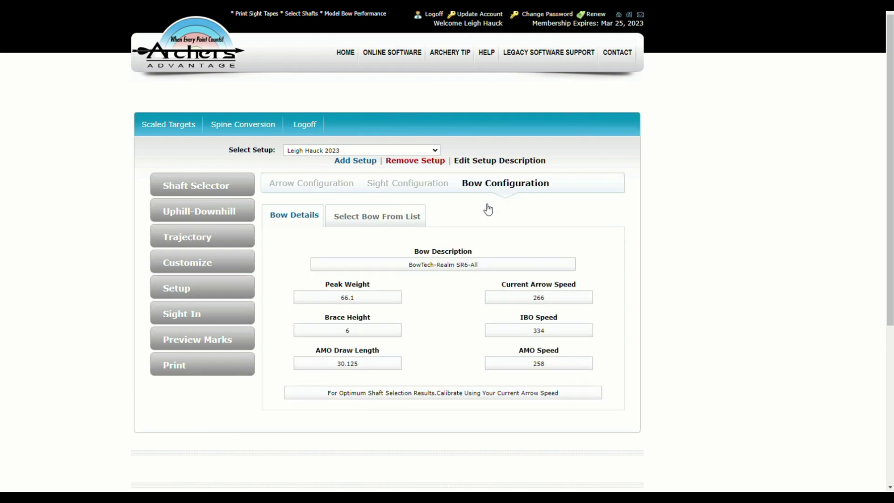
# Step: Pick BowTech Realm SR6 from the bow list and transfer its data: speed 280, IBO 352, AMO 272
pyautogui.click(364, 219)
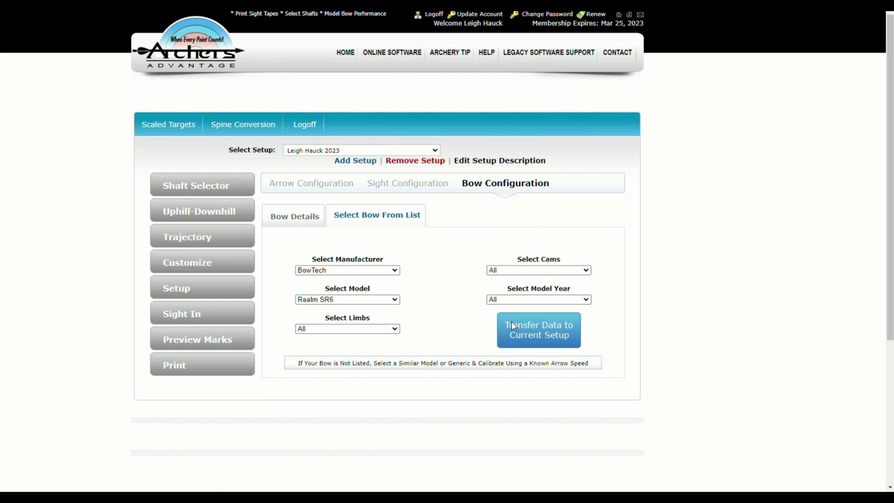
pyautogui.click(527, 335)
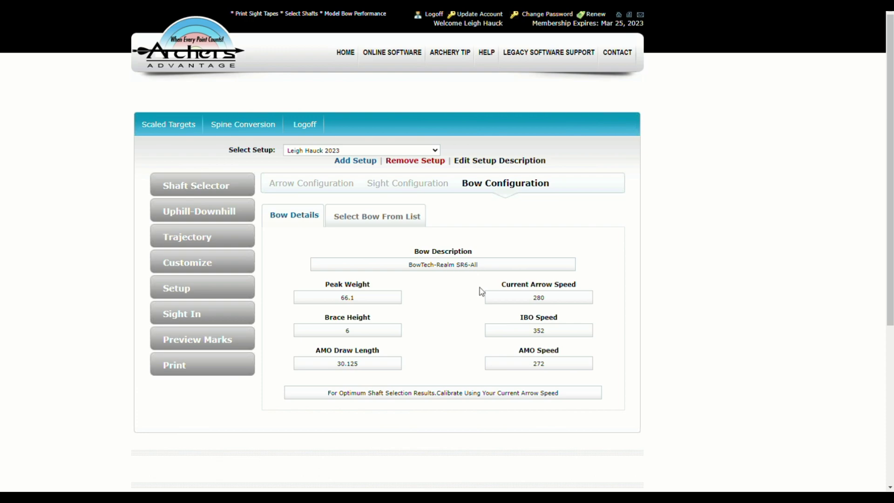
pyautogui.moveTo(552, 303); pyautogui.dragTo(479, 308)
pyautogui.click(479, 307)
pyautogui.moveTo(373, 285); pyautogui.dragTo(325, 286)
pyautogui.moveTo(379, 353); pyautogui.dragTo(339, 354)
pyautogui.click(433, 328)
pyautogui.click(383, 307)
pyautogui.doubleClick(337, 305)
pyautogui.click(431, 326)
pyautogui.moveTo(379, 369); pyautogui.dragTo(336, 370)
pyautogui.click(429, 336)
pyautogui.moveTo(367, 369); pyautogui.dragTo(331, 370)
pyautogui.click(421, 364)
pyautogui.moveTo(354, 298); pyautogui.dragTo(348, 298)
pyautogui.moveTo(562, 298); pyautogui.dragTo(526, 304)
pyautogui.click(451, 328)
pyautogui.moveTo(566, 397); pyautogui.dragTo(320, 405)
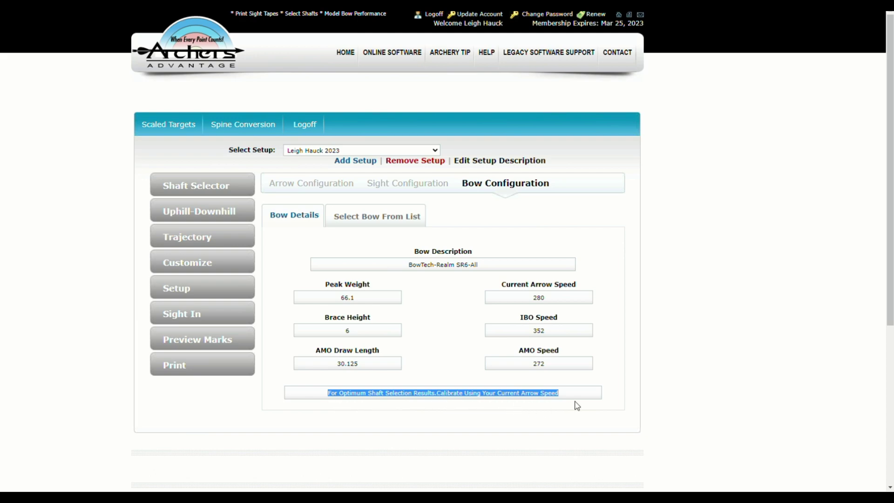
pyautogui.click(625, 321)
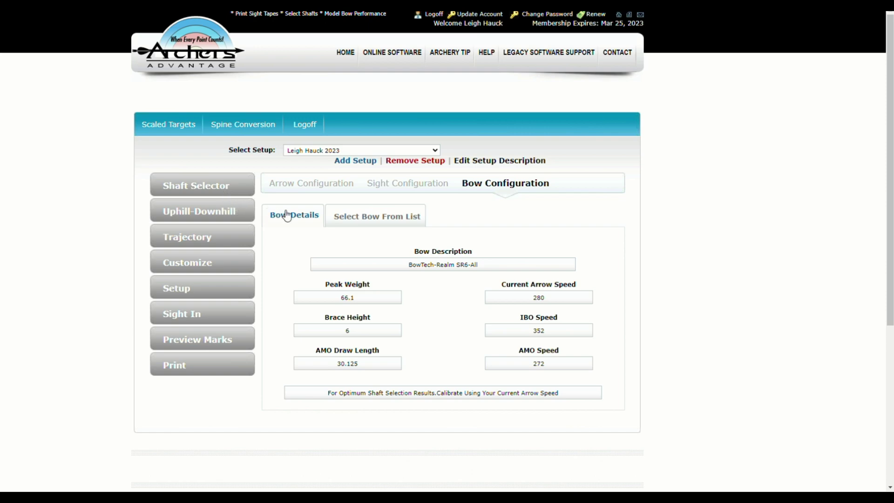
pyautogui.moveTo(557, 300); pyautogui.dragTo(506, 305)
# Step: Set current arrow speed to 266 and view the Shaft Selector's Slightly Weak rating
pyautogui.write('266')
pyautogui.click(201, 188)
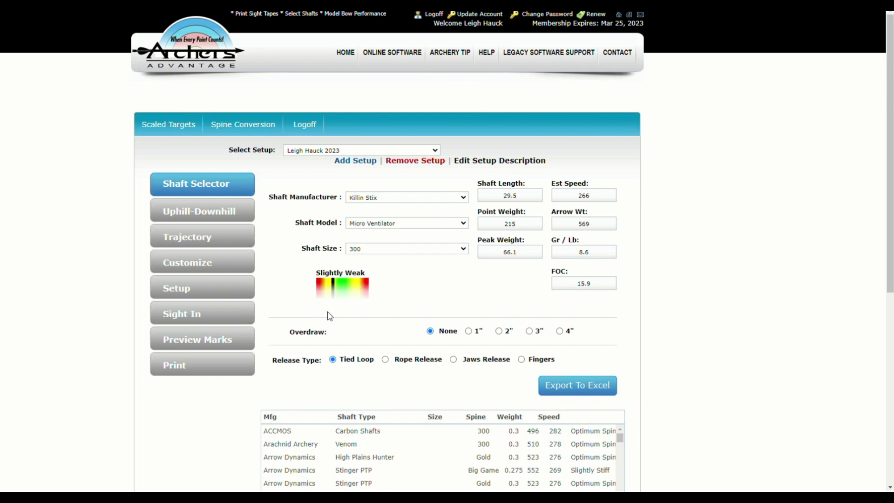
# Step: Change the peak weight from 66.1 to 63 so the spine reads Optimum Spine
pyautogui.click(525, 261)
pyautogui.press('BackSpace')
pyautogui.press('BackSpace')
pyautogui.press('BackSpace')
pyautogui.write('3')
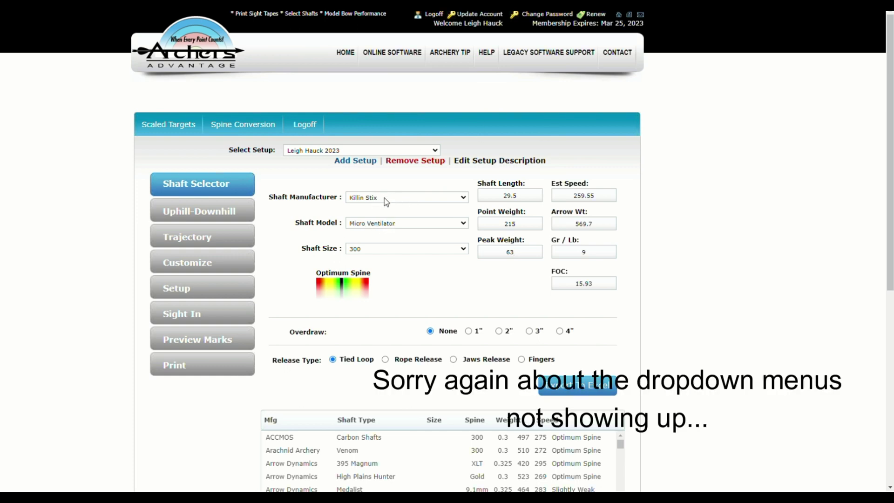
# Step: Switch the shaft model to Micro Ventilator LT
pyautogui.click(357, 227)
pyautogui.click(366, 248)
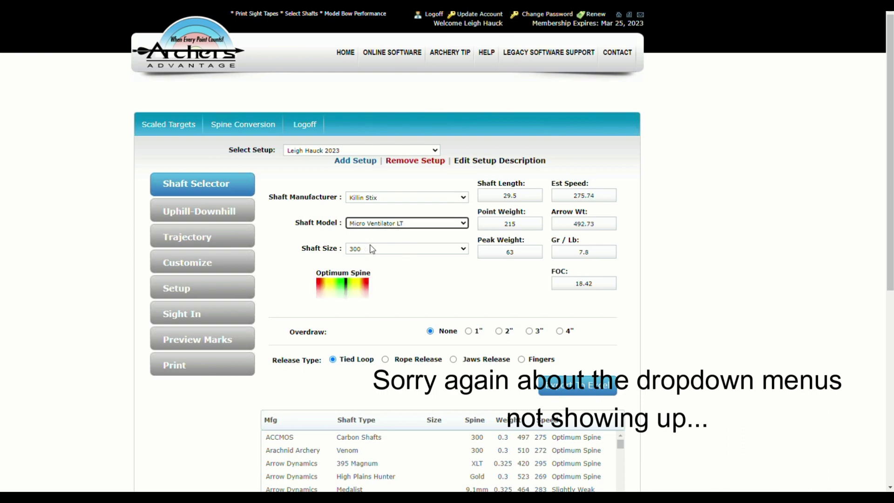
pyautogui.click(408, 250)
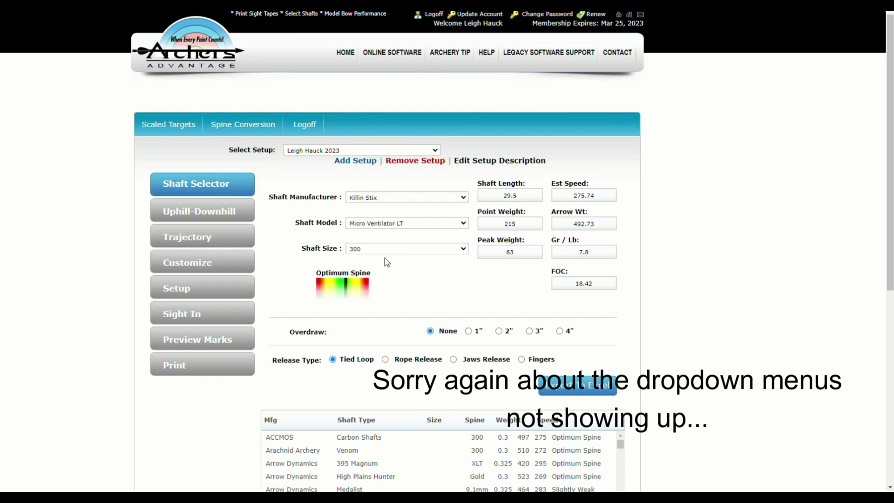
# Step: Try shaft sizes 350 and 400, then set the shaft size back to 300
pyautogui.click(397, 255)
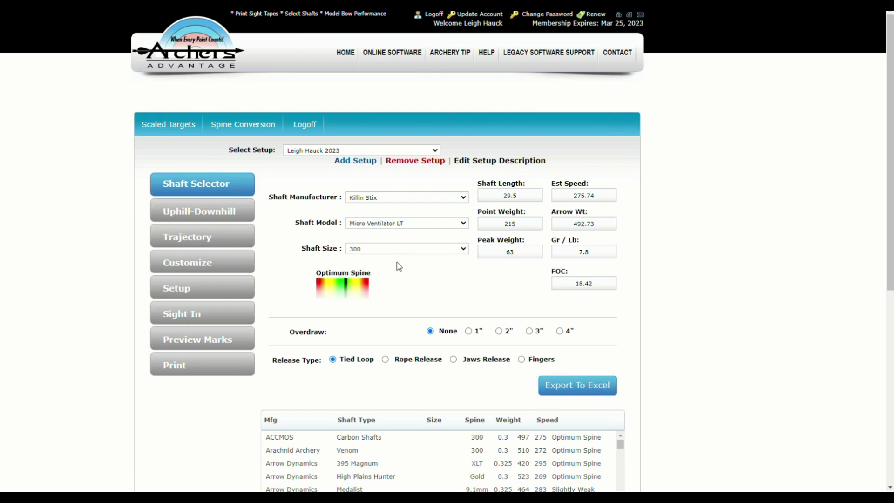
pyautogui.click(393, 250)
pyautogui.click(384, 270)
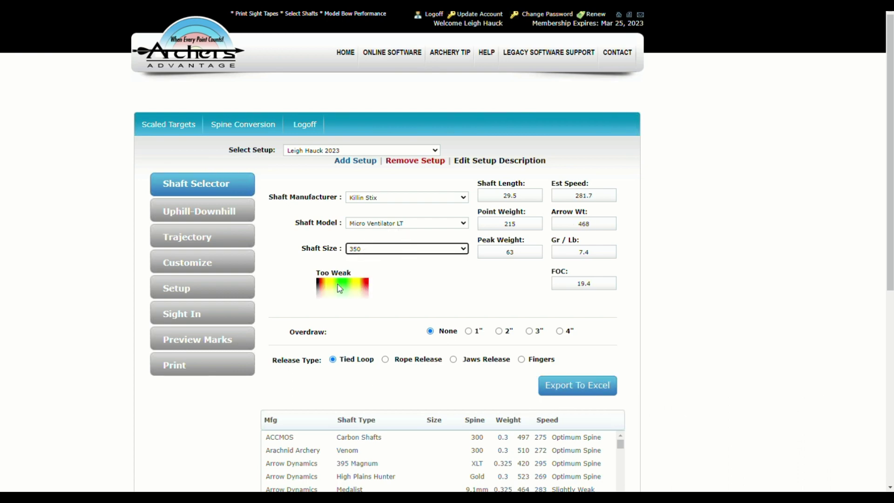
pyautogui.click(375, 263)
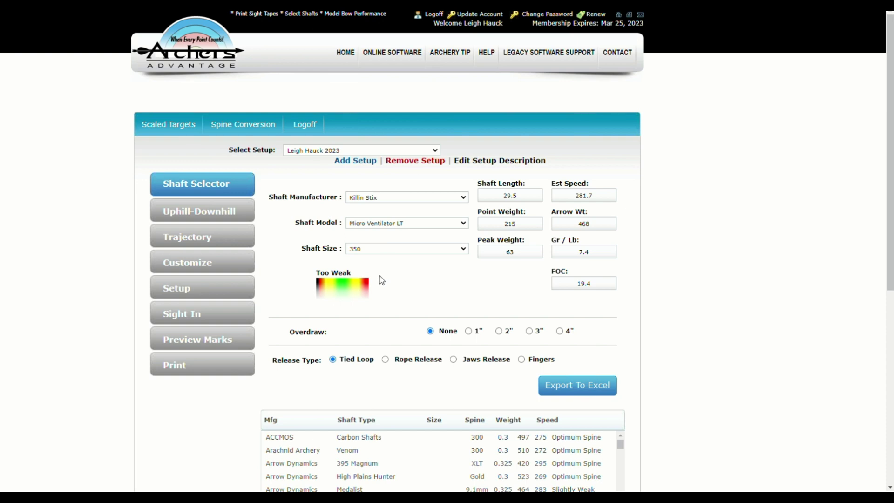
pyautogui.click(381, 276)
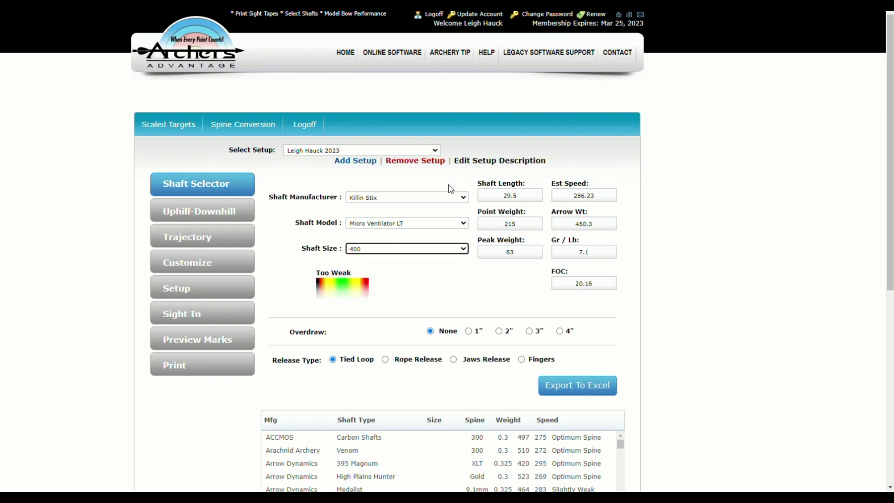
pyautogui.doubleClick(512, 196)
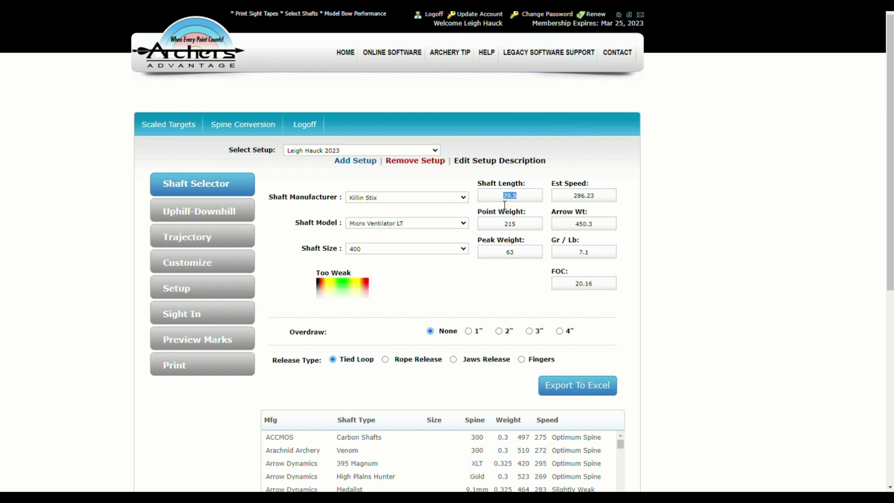
pyautogui.click(515, 224)
pyautogui.click(380, 248)
pyautogui.click(379, 258)
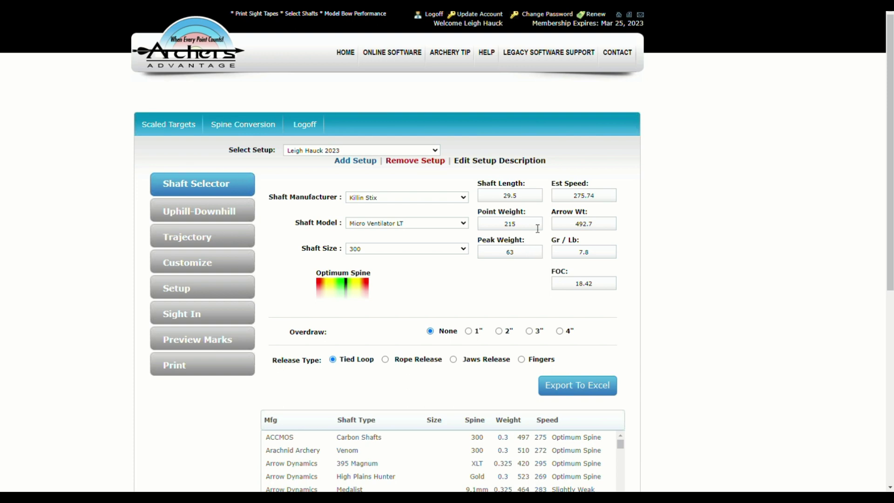
# Step: Replace the 215 point weight with 110, shifting the spine reading toward stiff
pyautogui.moveTo(537, 228); pyautogui.dragTo(431, 222)
pyautogui.write('110')
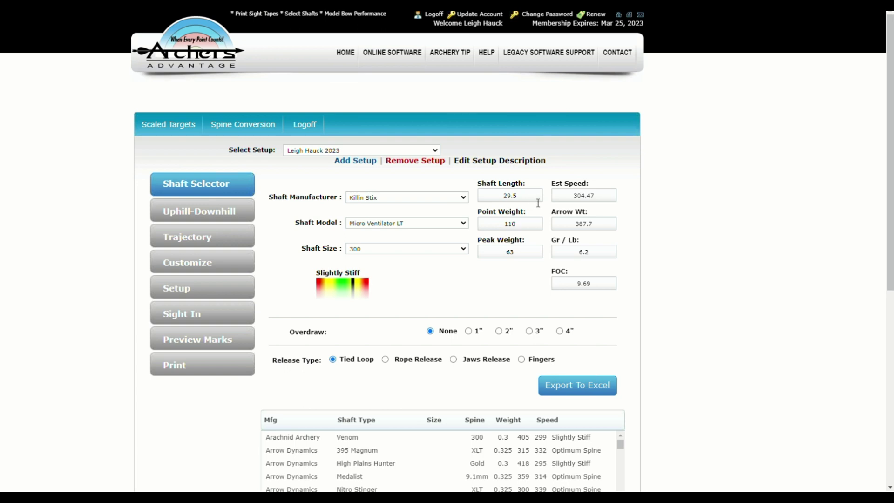
pyautogui.moveTo(535, 200); pyautogui.dragTo(503, 200)
pyautogui.click(516, 192)
pyautogui.click(521, 200)
pyautogui.press('BackSpace')
pyautogui.press('BackSpace')
pyautogui.press('BackSpace')
pyautogui.write('8')
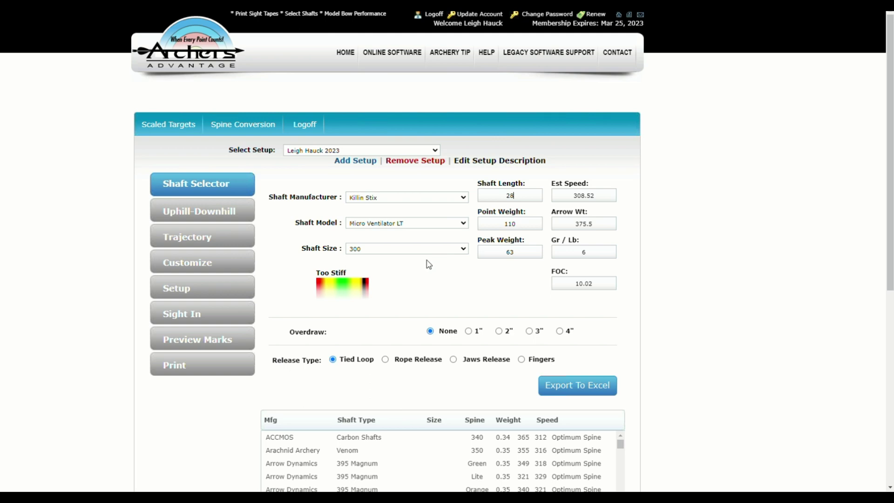
pyautogui.press('BackSpace')
pyautogui.press('BackSpace')
pyautogui.write('30')
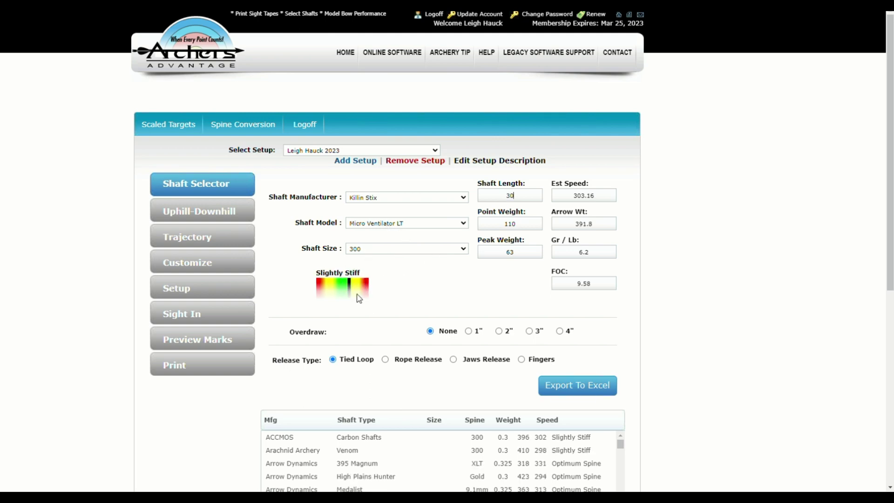
pyautogui.press('BackSpace')
pyautogui.press('BackSpace')
pyautogui.write('29.5')
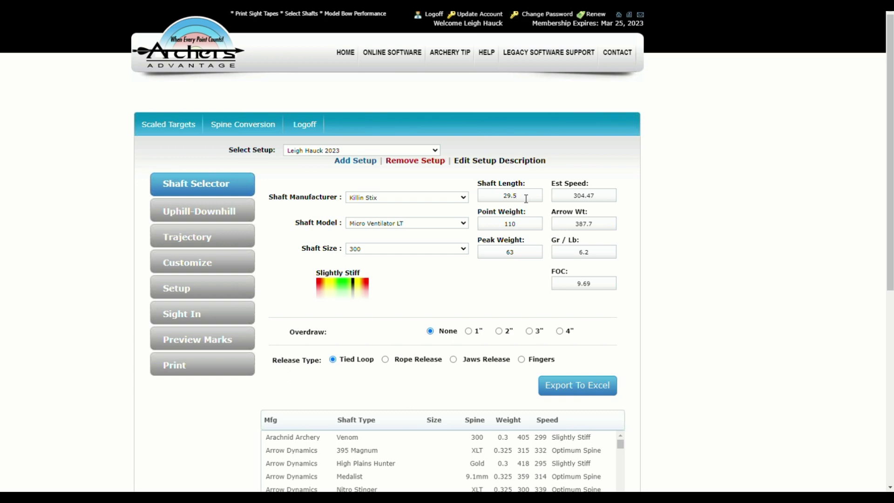
pyautogui.doubleClick(510, 195)
pyautogui.click(528, 199)
pyautogui.click(529, 228)
# Step: Change point weight from 110 to 210 and check the recalculated estimated speed and arrow weight
pyautogui.doubleClick(520, 227)
pyautogui.write('210')
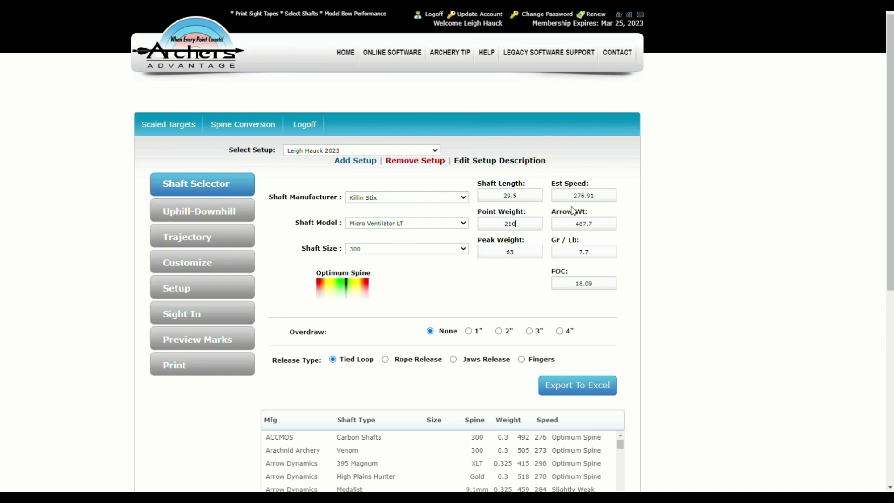
pyautogui.moveTo(572, 195); pyautogui.dragTo(619, 205)
pyautogui.click(511, 274)
pyautogui.click(529, 258)
pyautogui.moveTo(593, 226); pyautogui.dragTo(568, 225)
pyautogui.click(534, 278)
# Step: Set the point weight to 260 grains
pyautogui.click(529, 228)
pyautogui.press('BackSpace')
pyautogui.press('BackSpace')
pyautogui.write('60')
pyautogui.press('Return')
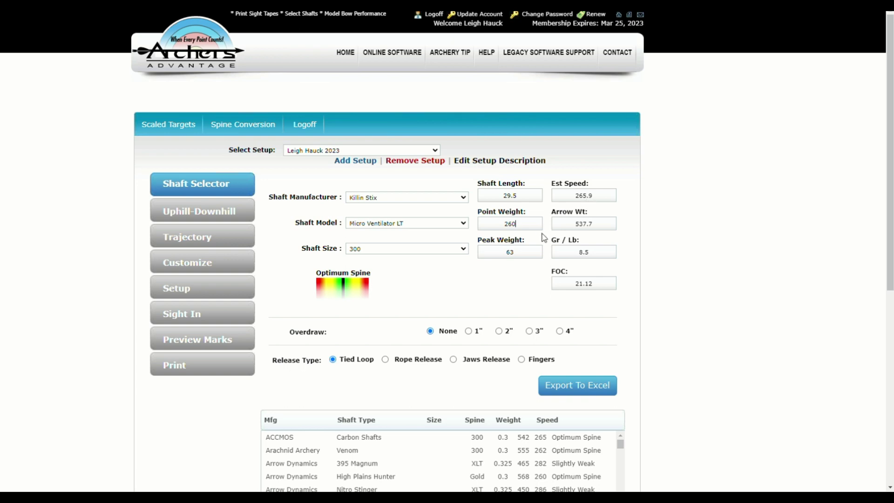
# Step: Raise peak weight from 63 to 67 and check the new estimated speed and arrow weight
pyautogui.click(525, 252)
pyautogui.press('BackSpace')
pyautogui.write('7')
pyautogui.moveTo(598, 197); pyautogui.dragTo(568, 196)
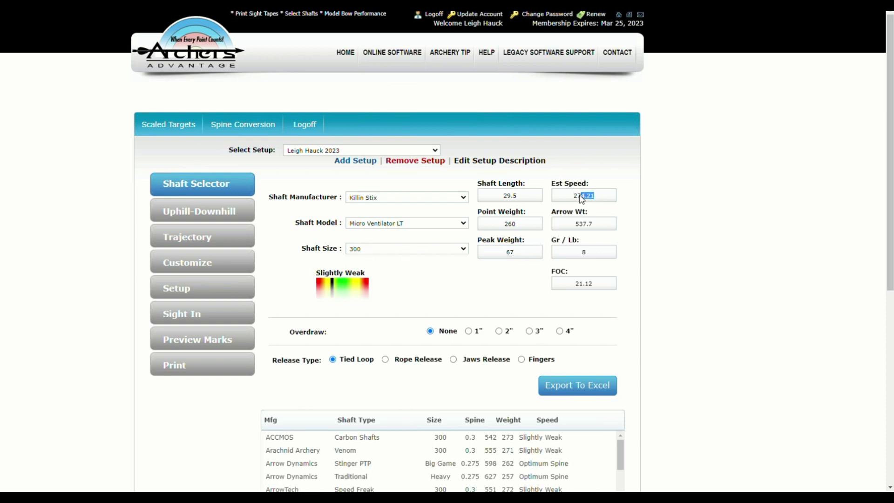
pyautogui.moveTo(597, 225); pyautogui.dragTo(555, 226)
pyautogui.click(413, 283)
pyautogui.click(514, 198)
# Step: Change the shaft length from 29.5 to 28.5 inches, restoring Optimum Spine
pyautogui.press('BackSpace')
pyautogui.press('BackSpace')
pyautogui.write('8.')
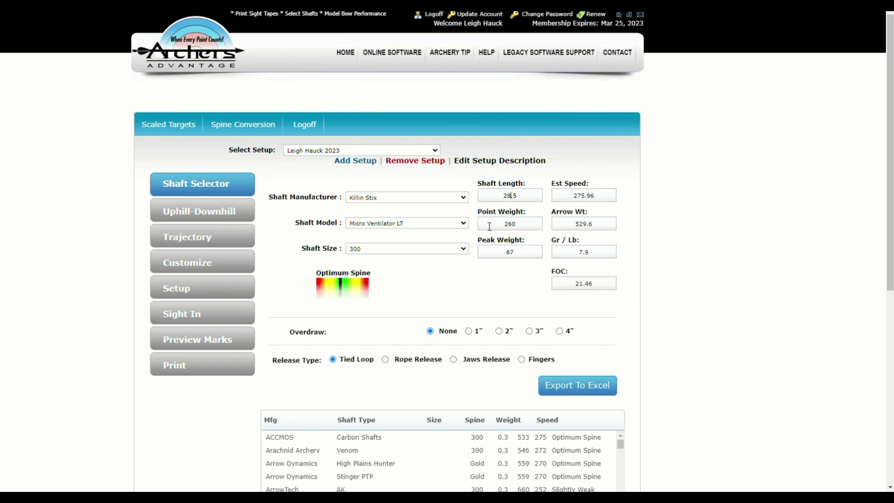
pyautogui.doubleClick(591, 198)
pyautogui.click(518, 279)
pyautogui.click(521, 199)
pyautogui.press('BackSpace')
pyautogui.press('BackSpace')
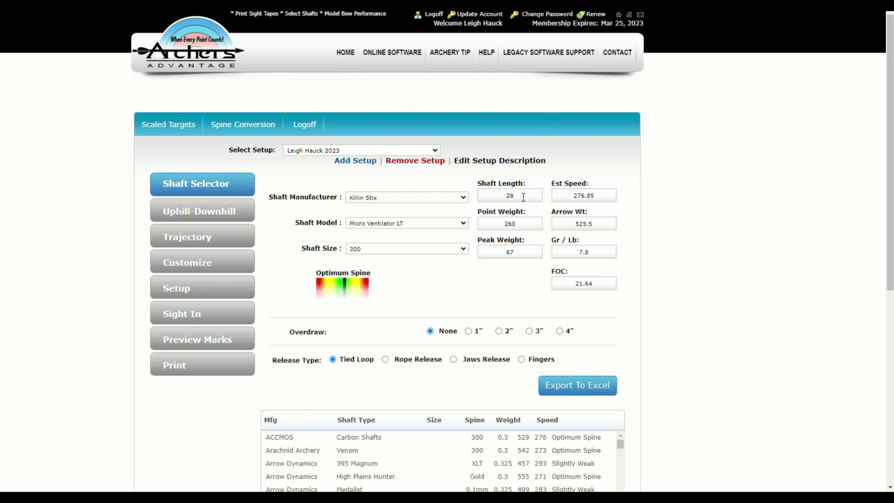
pyautogui.write('.5')
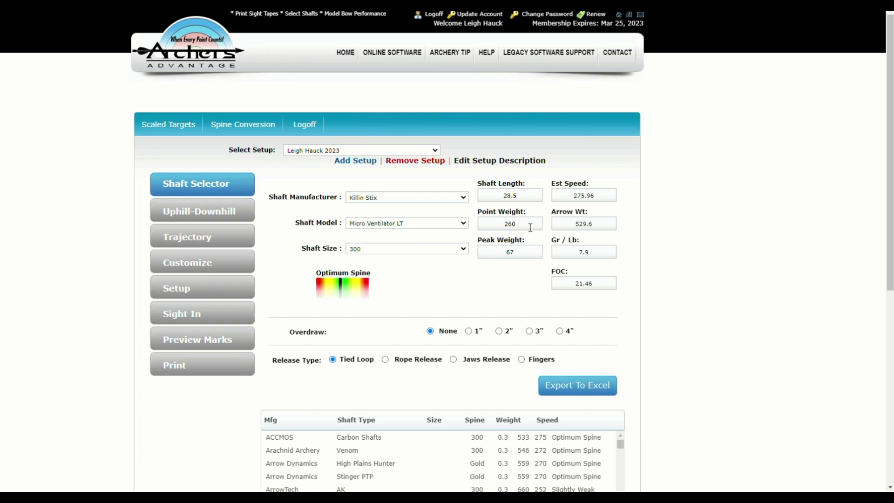
pyautogui.press('BackSpace')
pyautogui.press('BackSpace')
pyautogui.write('35')
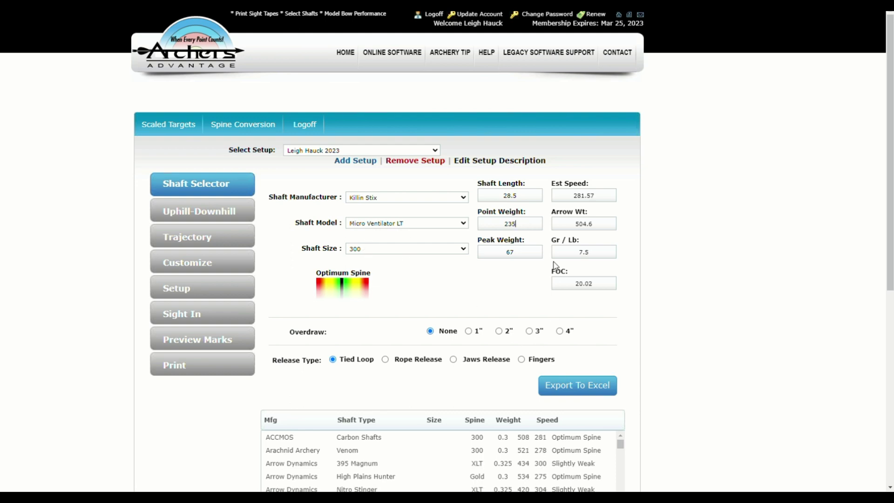
pyautogui.moveTo(598, 197); pyautogui.dragTo(558, 200)
pyautogui.click(537, 228)
pyautogui.press('BackSpace')
pyautogui.press('BackSpace')
pyautogui.write('60')
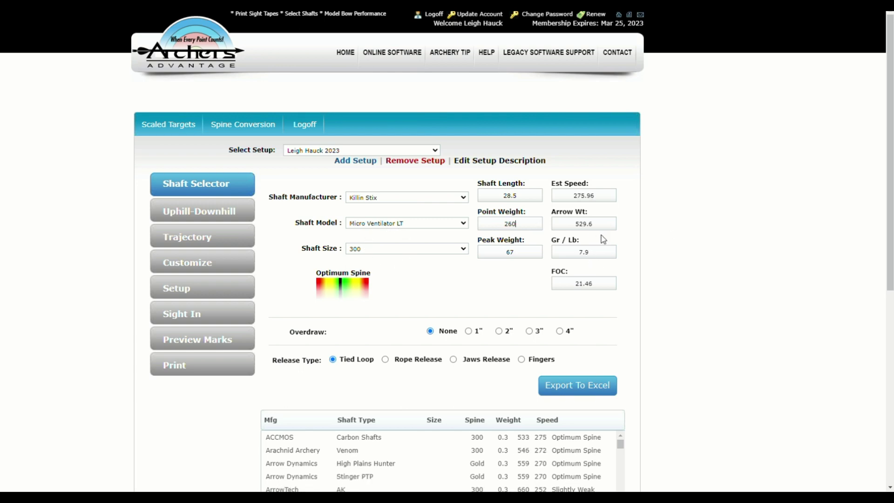
pyautogui.click(527, 258)
# Step: Try 65 lb peak weight, check its estimated speed, then settle on 66 lb (273.89)
pyautogui.press('BackSpace')
pyautogui.write('5')
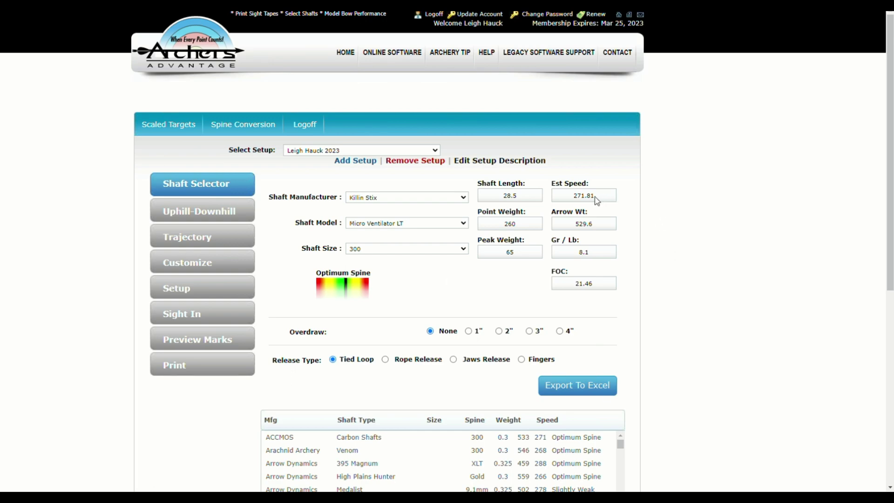
pyautogui.moveTo(600, 196); pyautogui.dragTo(565, 202)
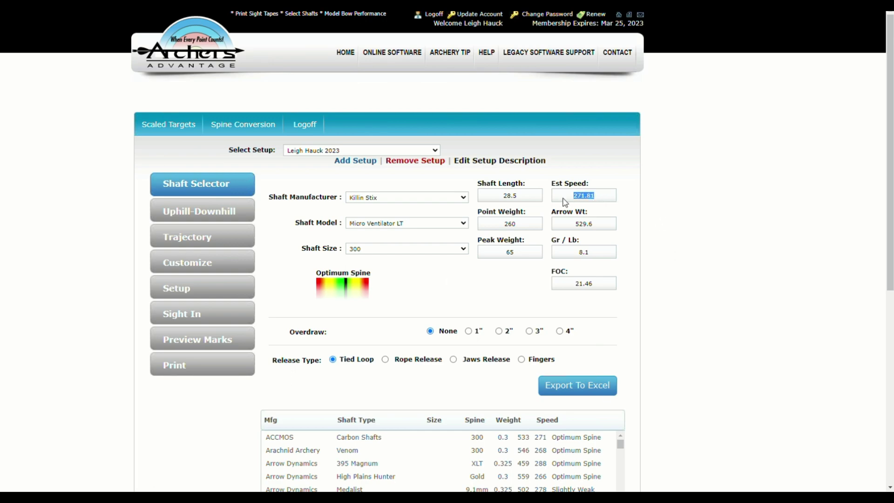
pyautogui.click(527, 257)
pyautogui.write('6')
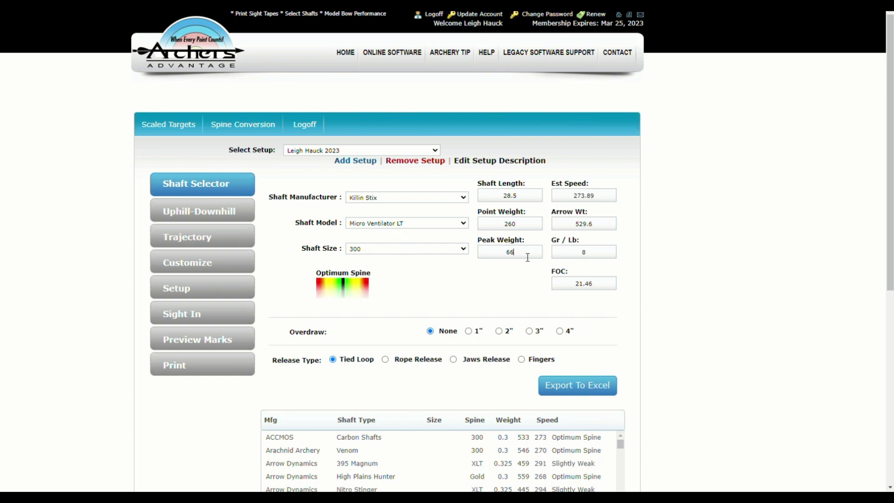